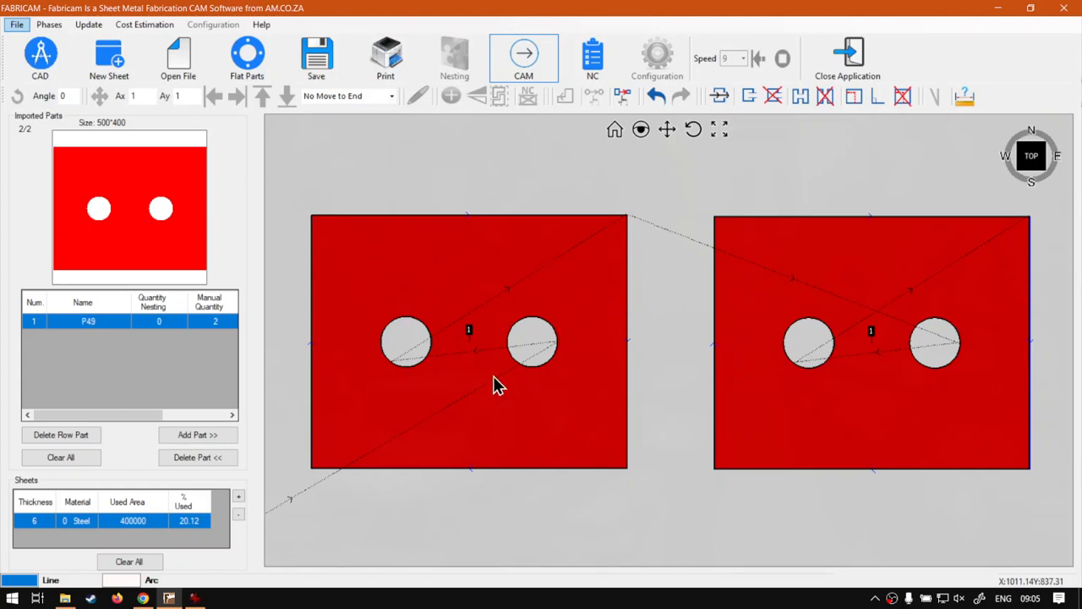
left_click(814, 457)
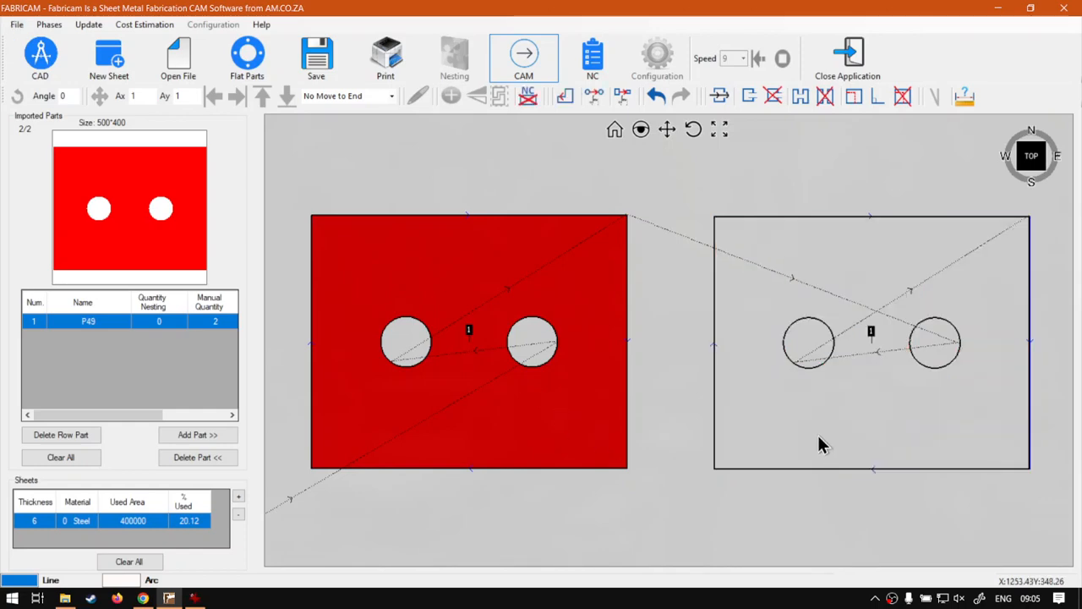
left_click(807, 460)
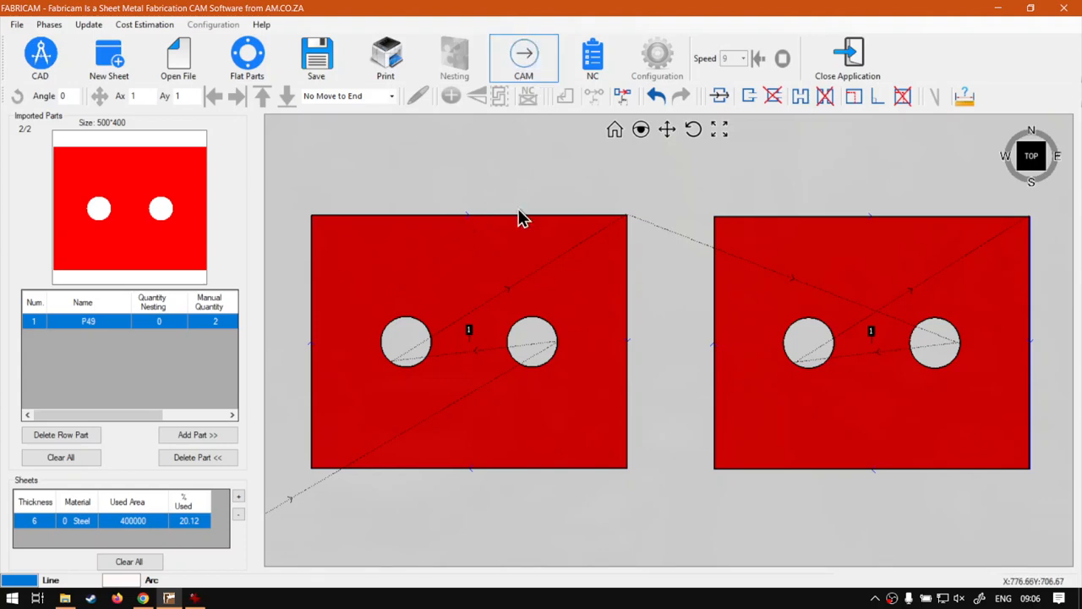
- Set a manual hole sequence on the left part from the left hole to the right hole, applied to all parts of the same shape
left_click(483, 277)
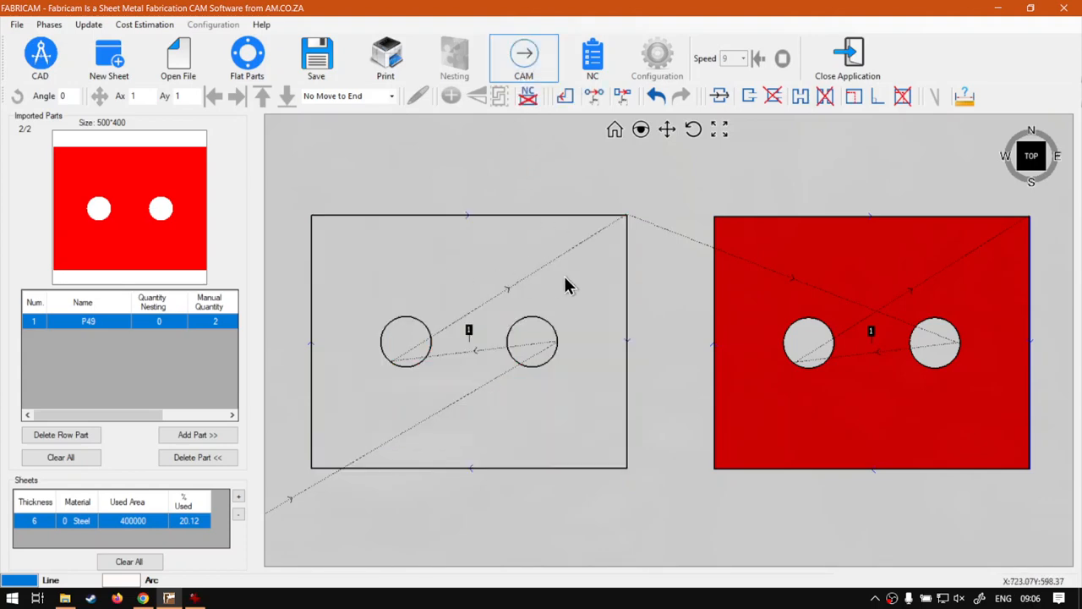
left_click(594, 99)
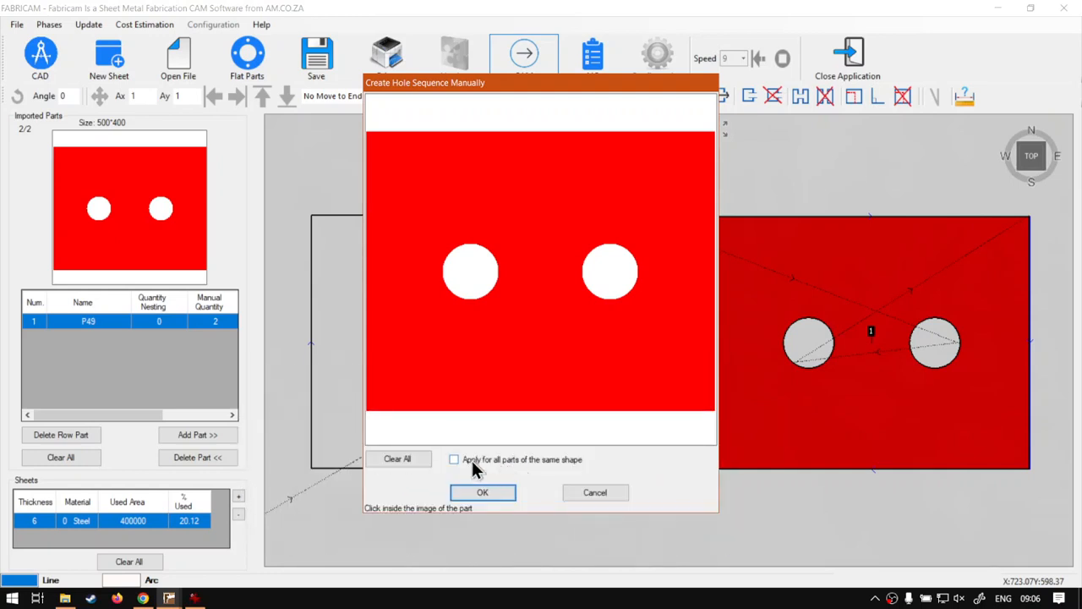
left_click(476, 257)
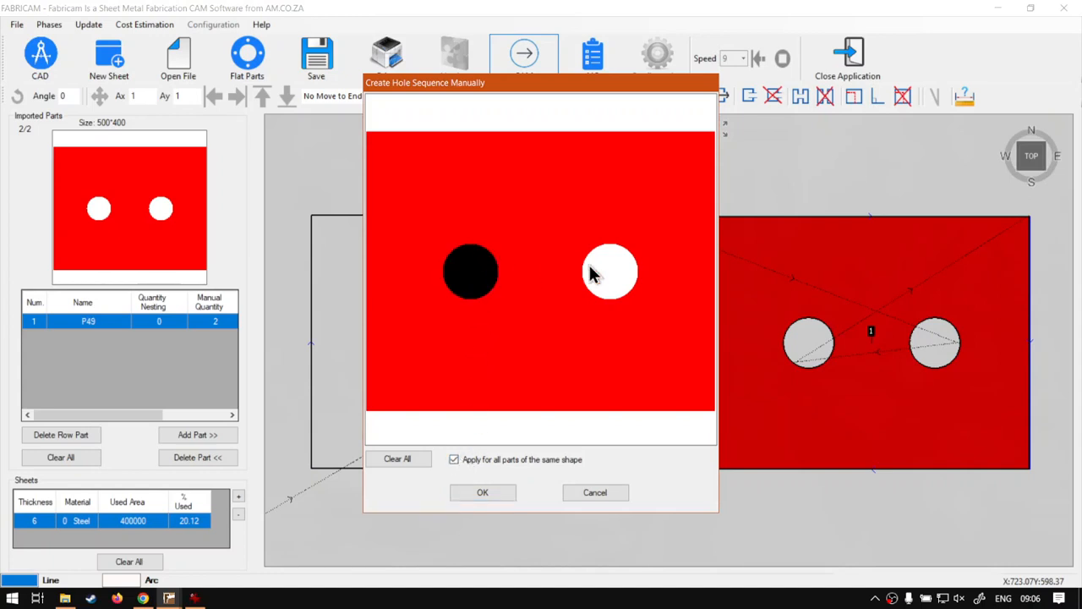
left_click(596, 273)
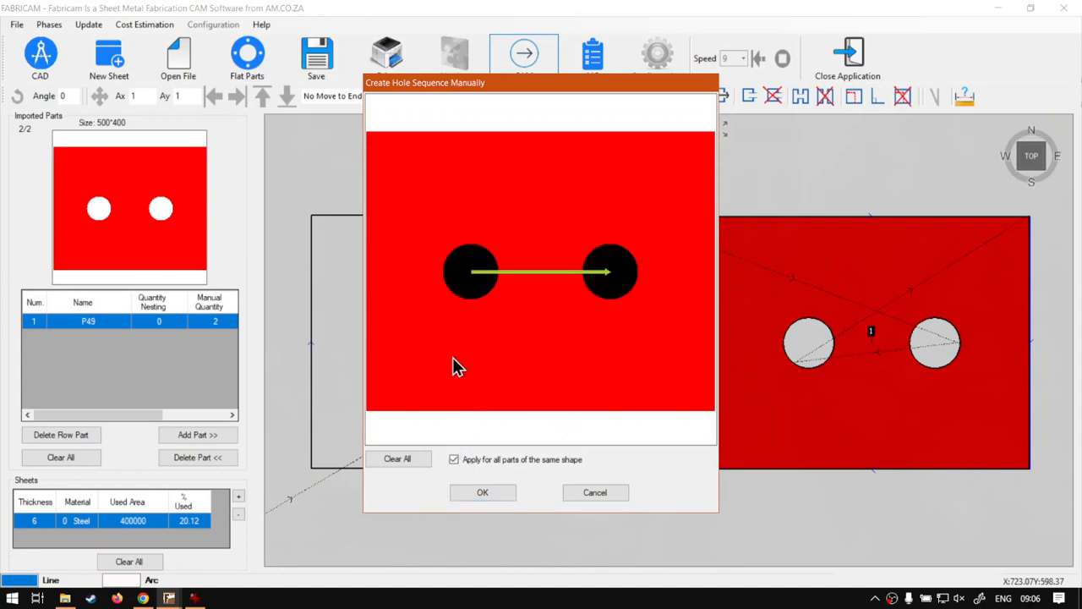
left_click(486, 493)
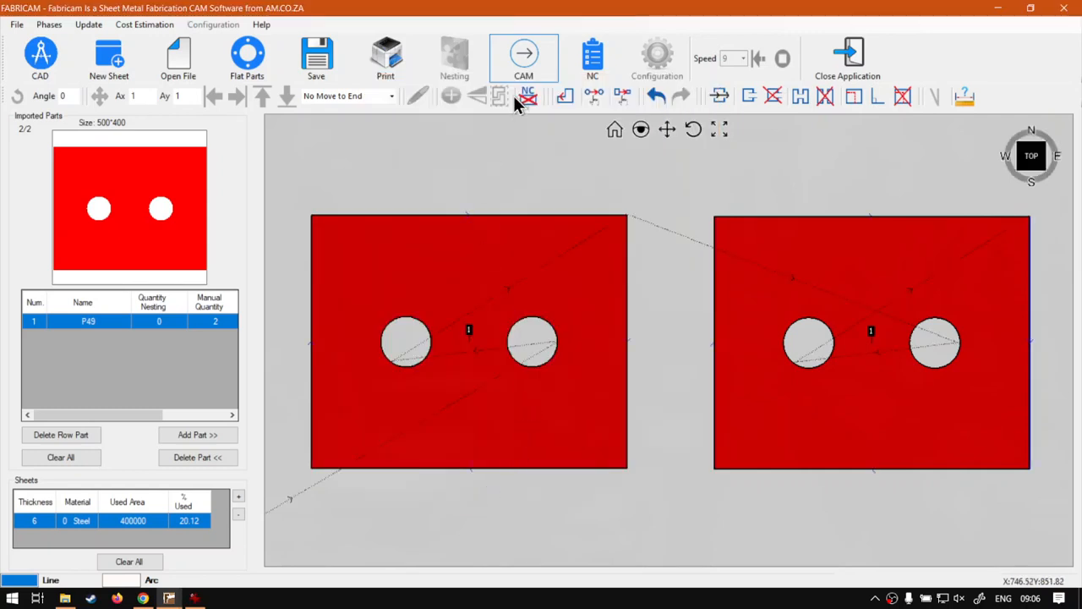
- Resequence the holes manually from the right hole to the left hole, applying it to all parts of the same shape
left_click(525, 301)
left_click(594, 97)
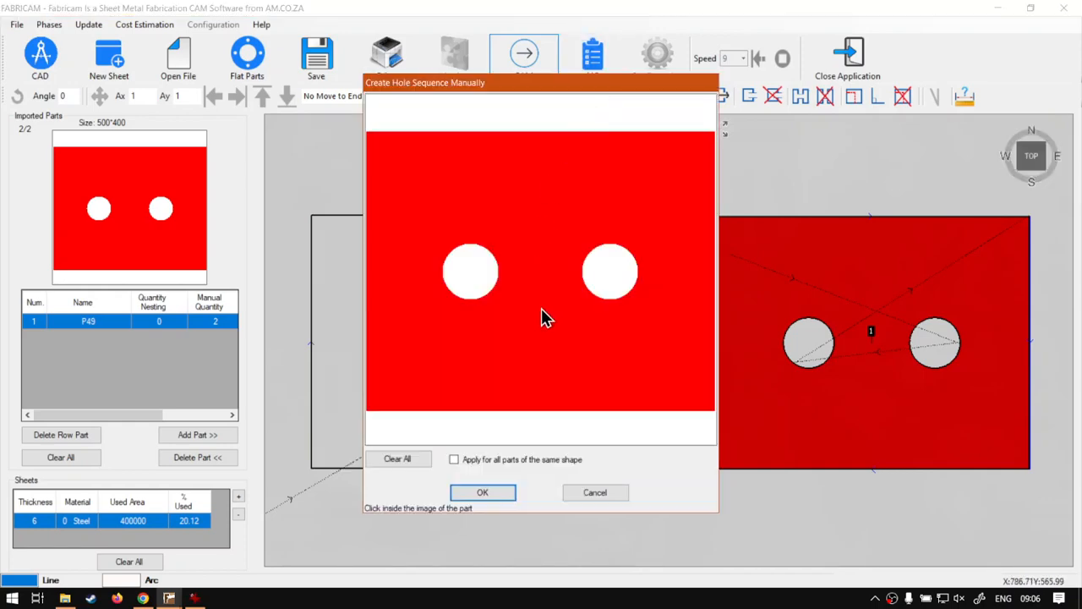
left_click(611, 280)
left_click(491, 292)
left_click(454, 459)
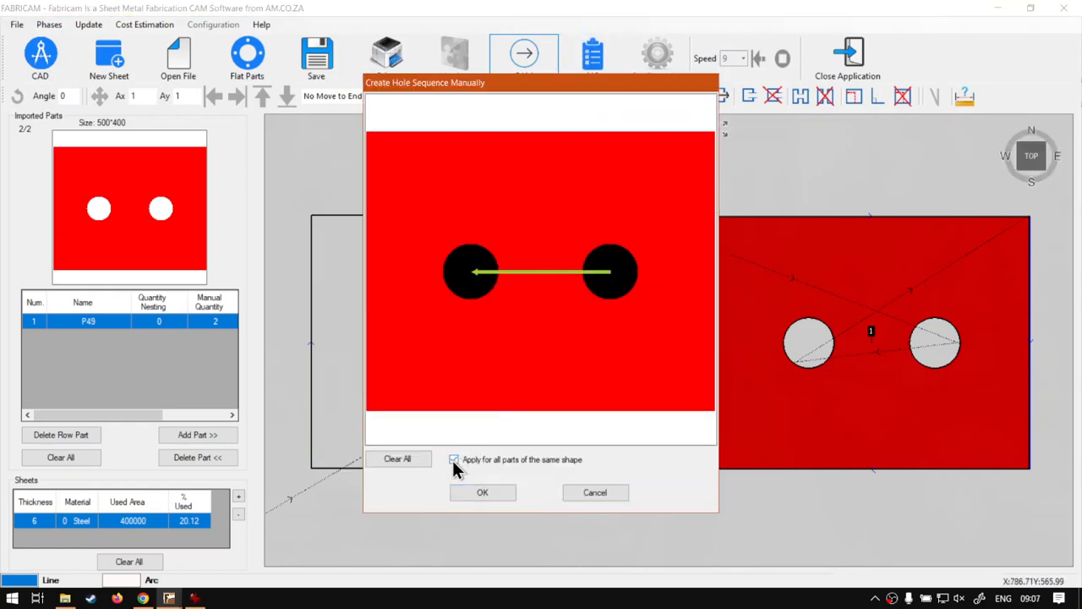
left_click(480, 492)
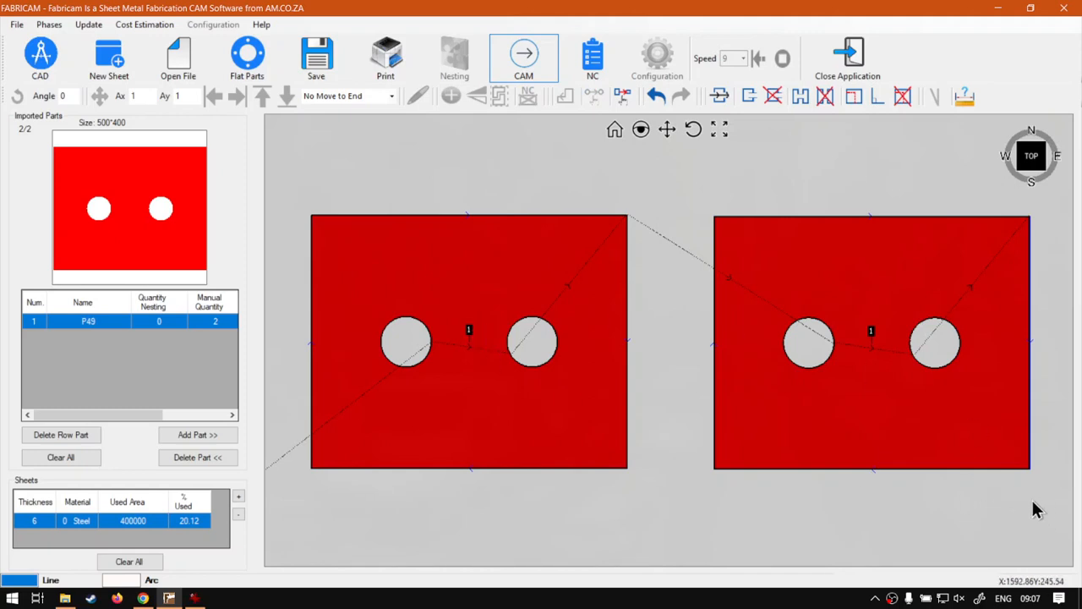
- Leave CAM mode and delete both placed parts from the sheet
left_click(544, 76)
left_click_drag(1023, 500, 304, 161)
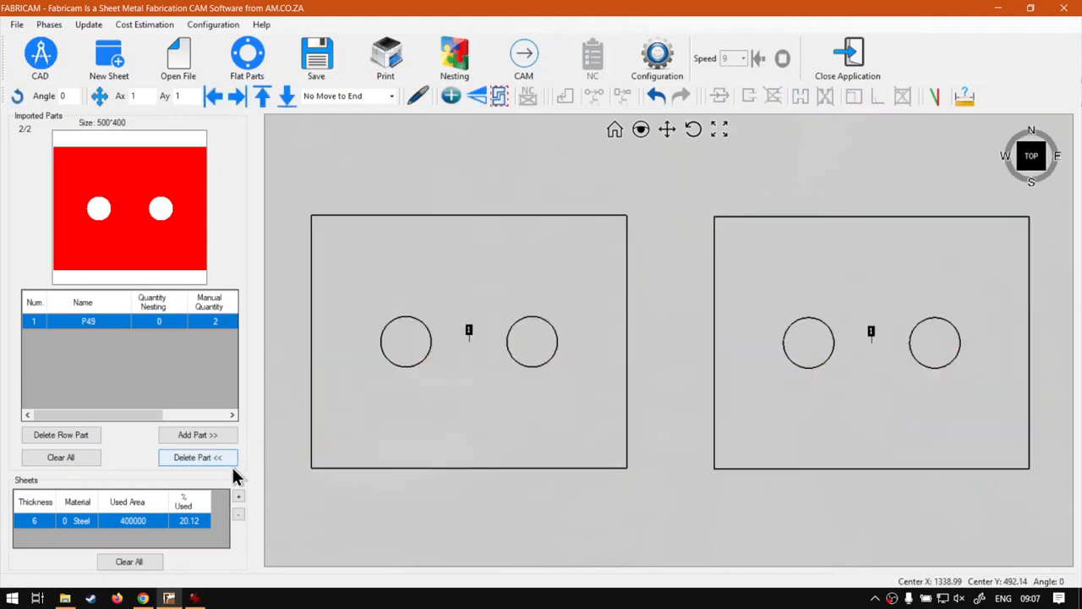
left_click(219, 458)
- Add two copies of part P49 and place them side by side on the sheet
left_click(201, 434)
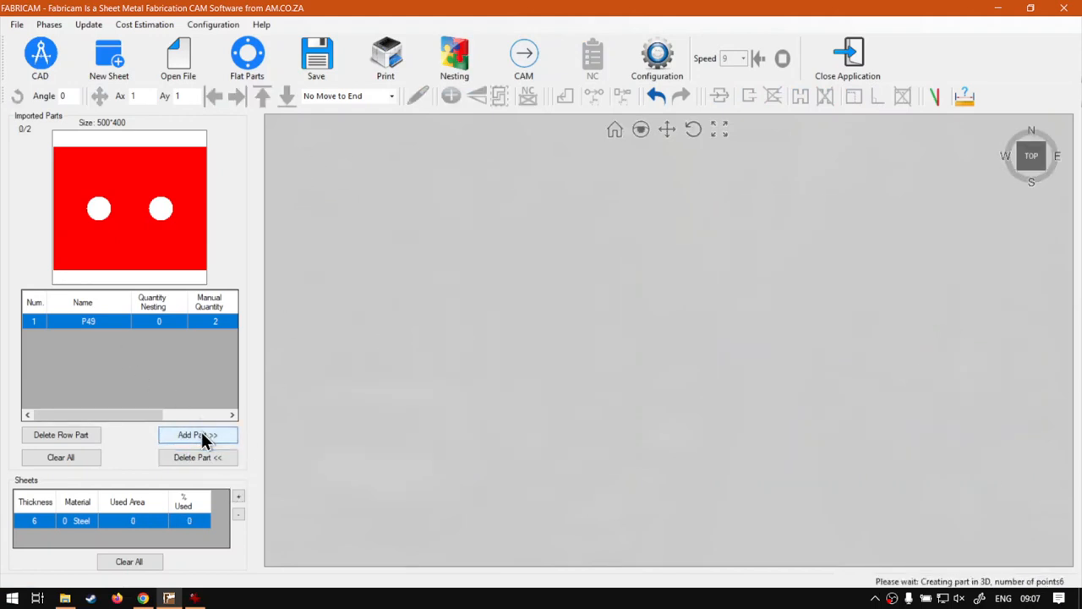
left_click(514, 350)
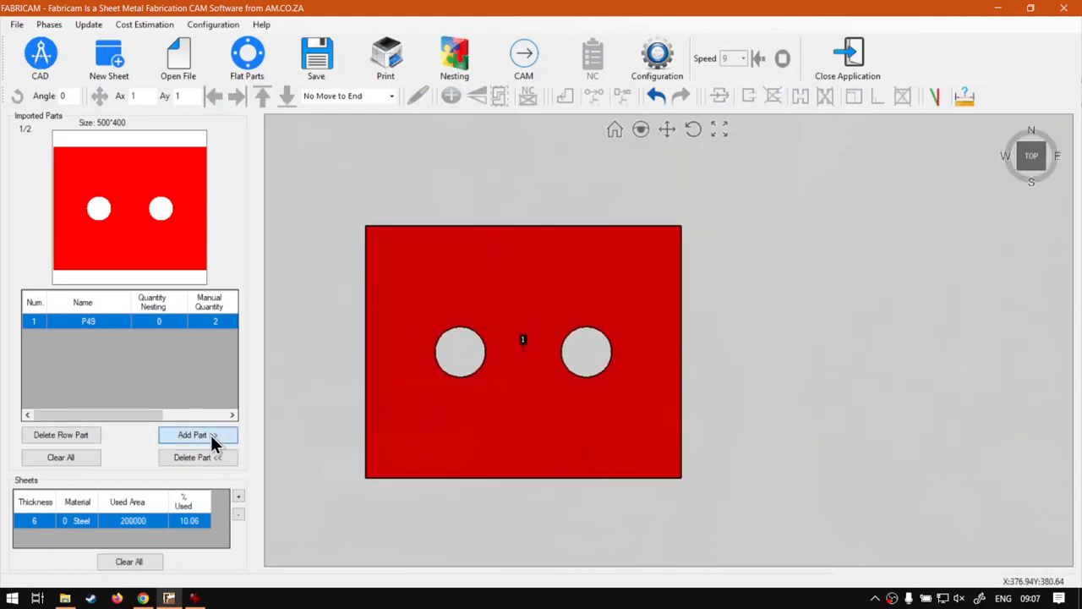
left_click(212, 436)
left_click(888, 357)
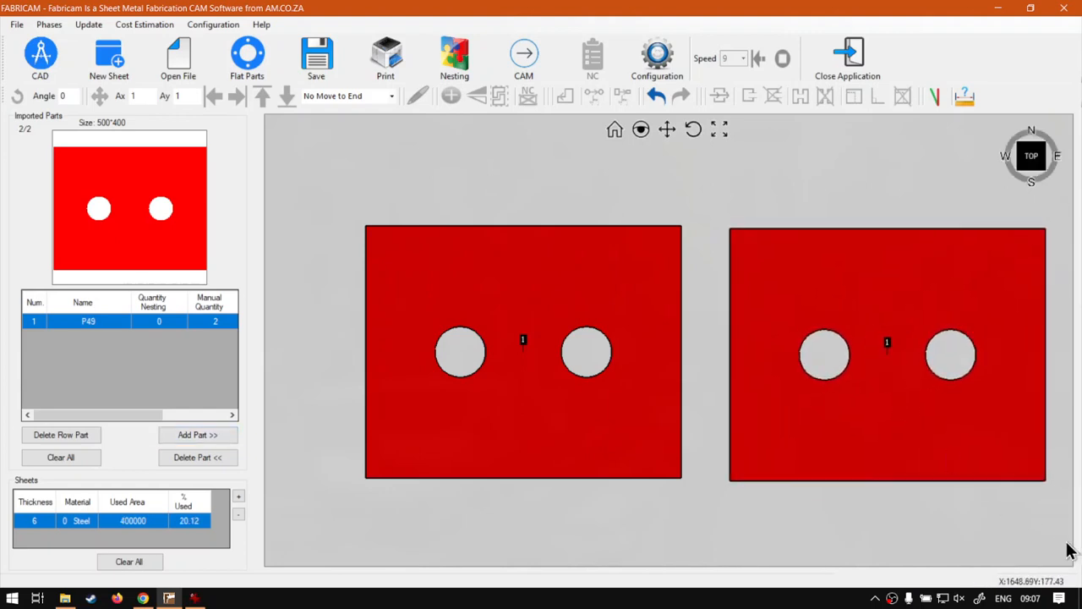
- Move both parts slightly to the left on the sheet
left_click_drag(1055, 533, 433, 191)
left_click_drag(594, 314, 559, 320)
left_click(648, 200)
left_click_drag(785, 267, 784, 263)
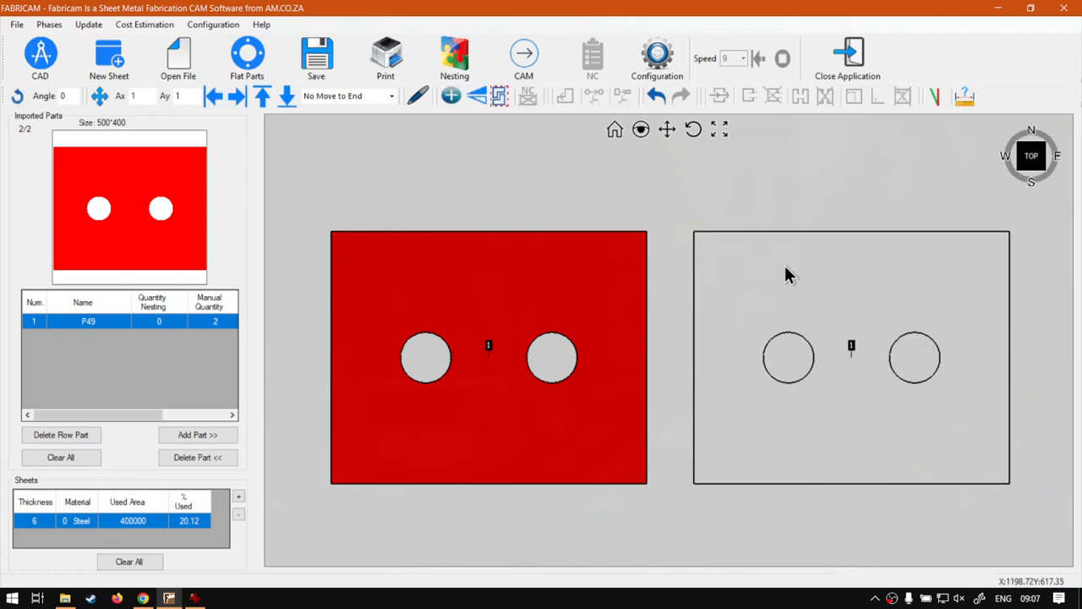
left_click(671, 200)
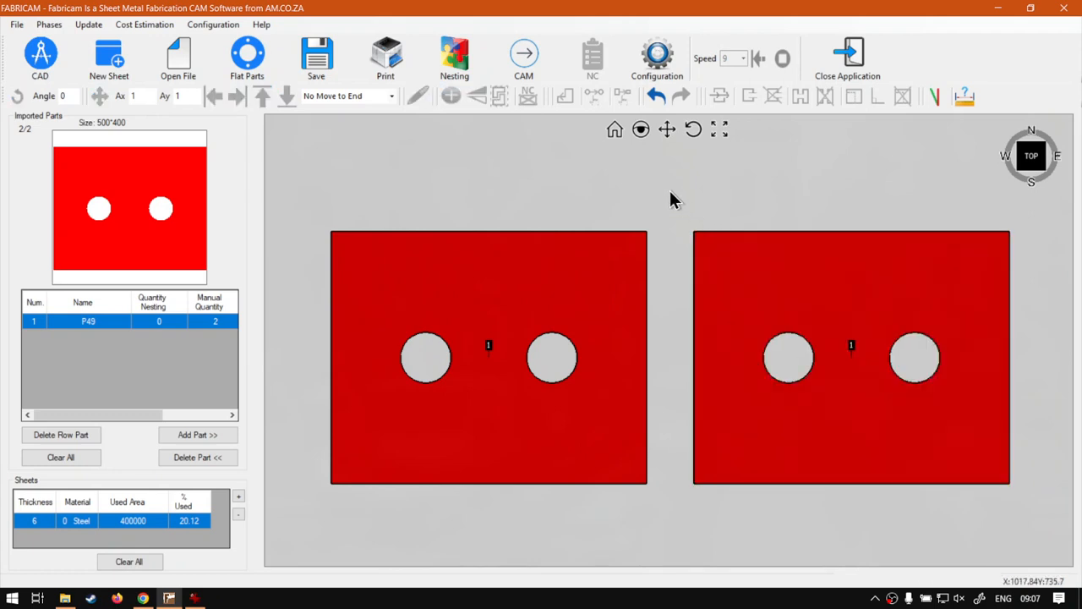
- Nudge the left part slightly further left and generate the CAM cutting paths for the parts
left_click(559, 296)
left_click_drag(563, 278, 542, 272)
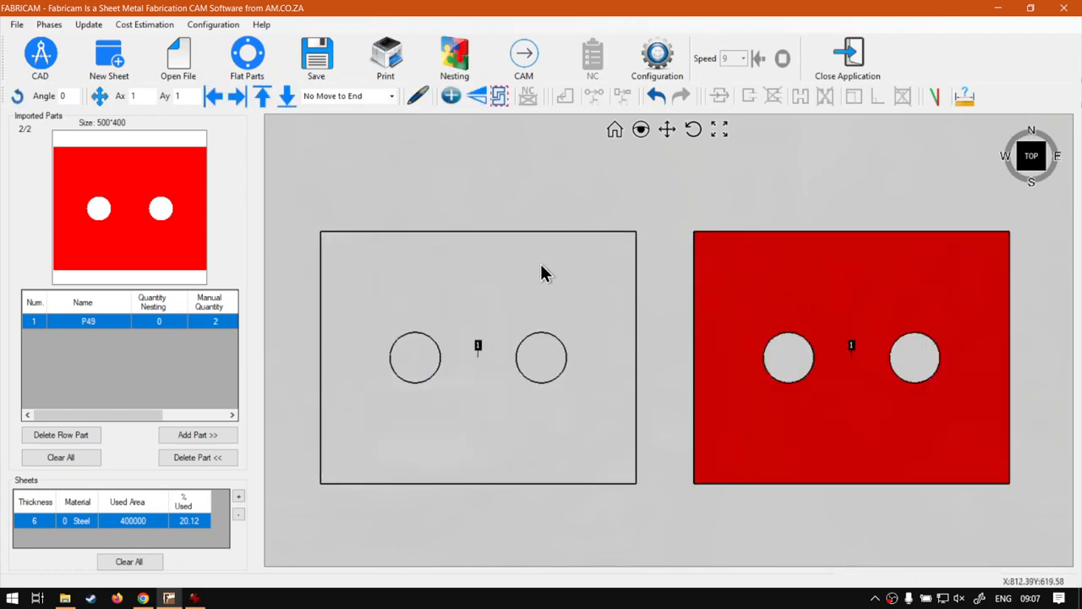
left_click(545, 189)
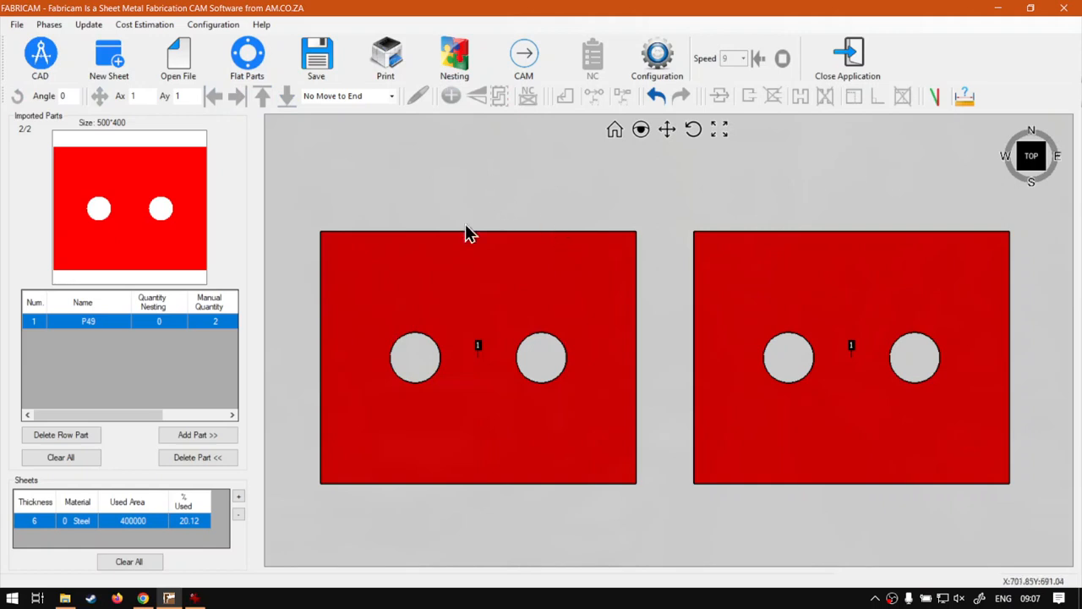
left_click(525, 73)
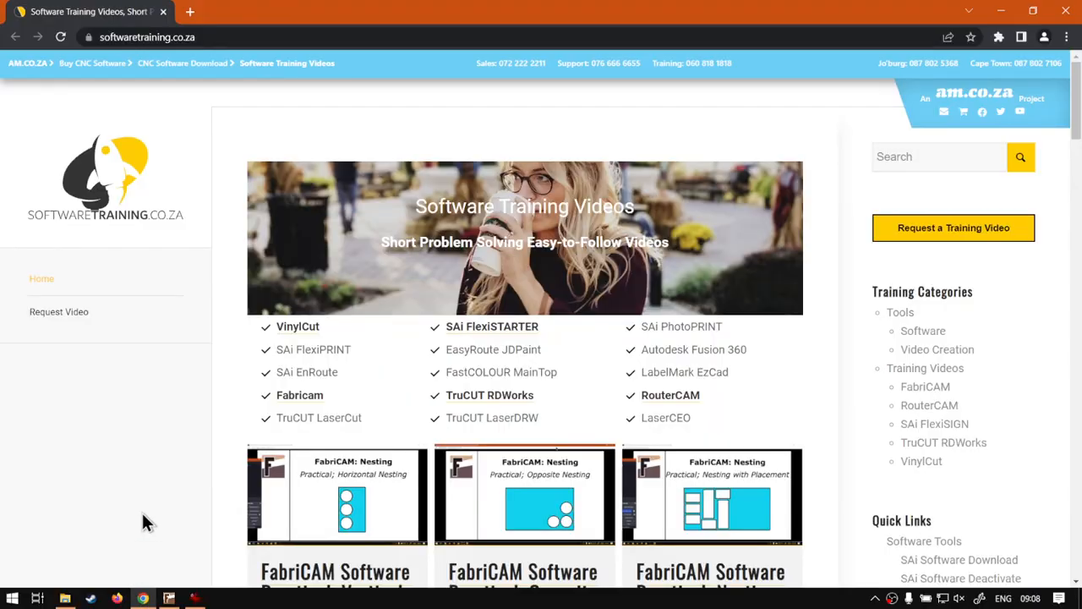
- Switch to the browser and browse the software training videos page
left_click(142, 597)
scroll(824, 321, "down", 8)
scroll(824, 315, "down", 4)
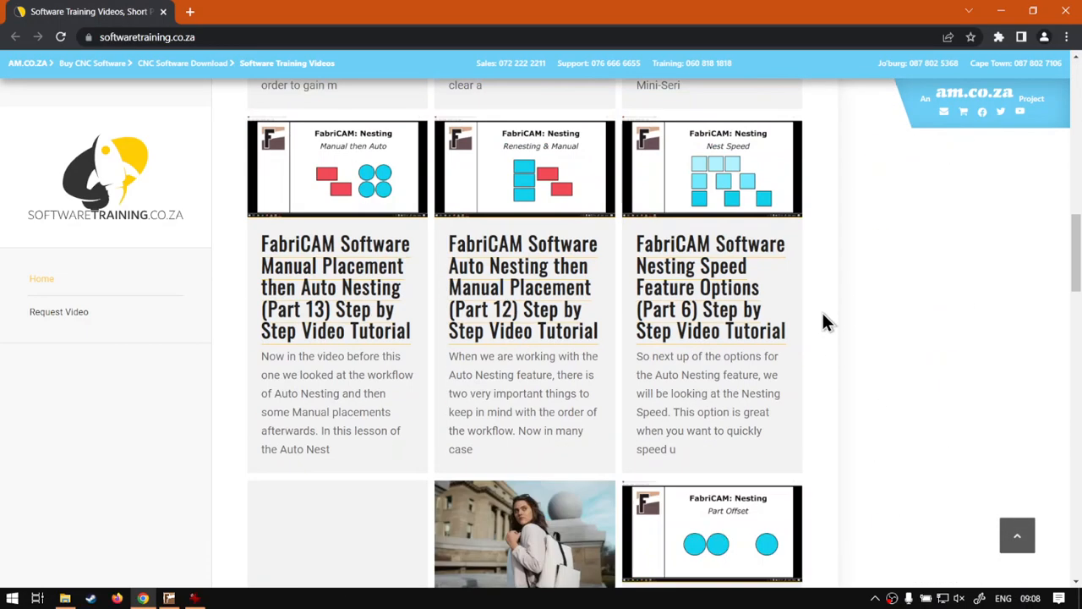
scroll(823, 314, "up", 10)
scroll(830, 321, "up", 2)
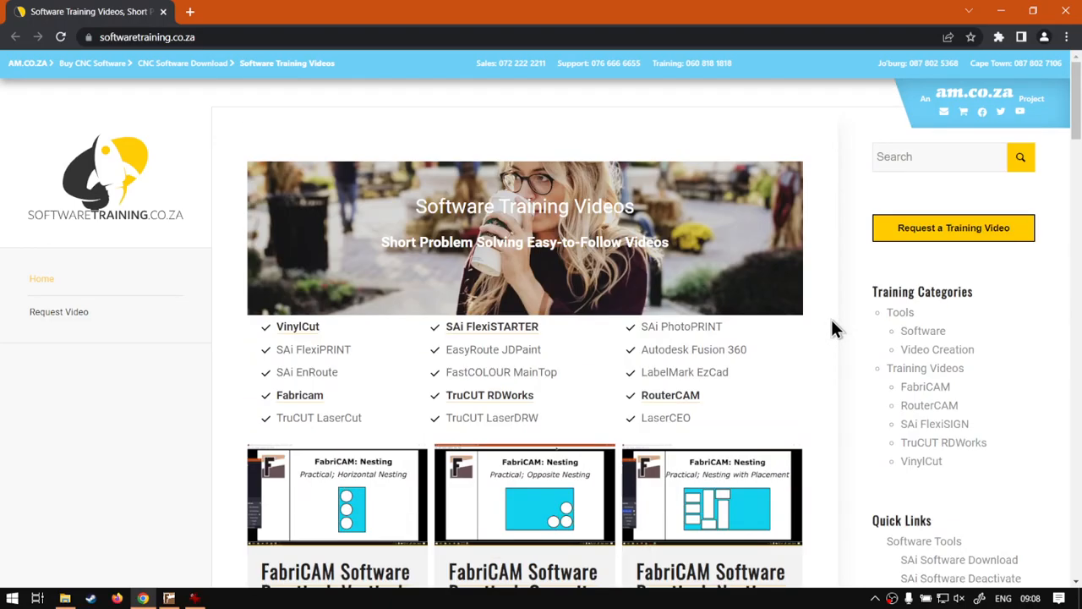
scroll(864, 332, "down", 10)
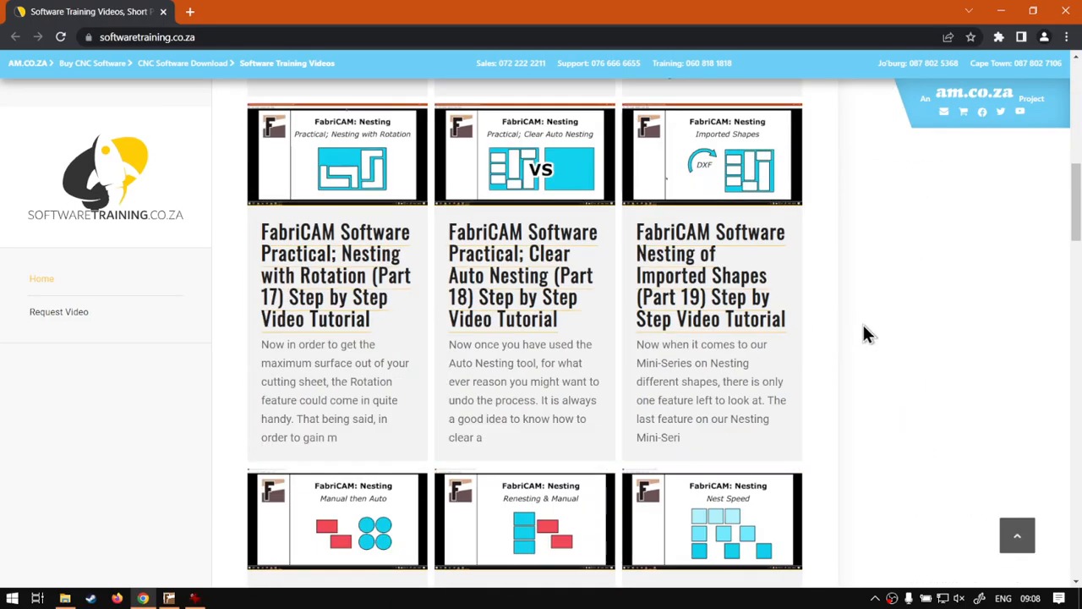